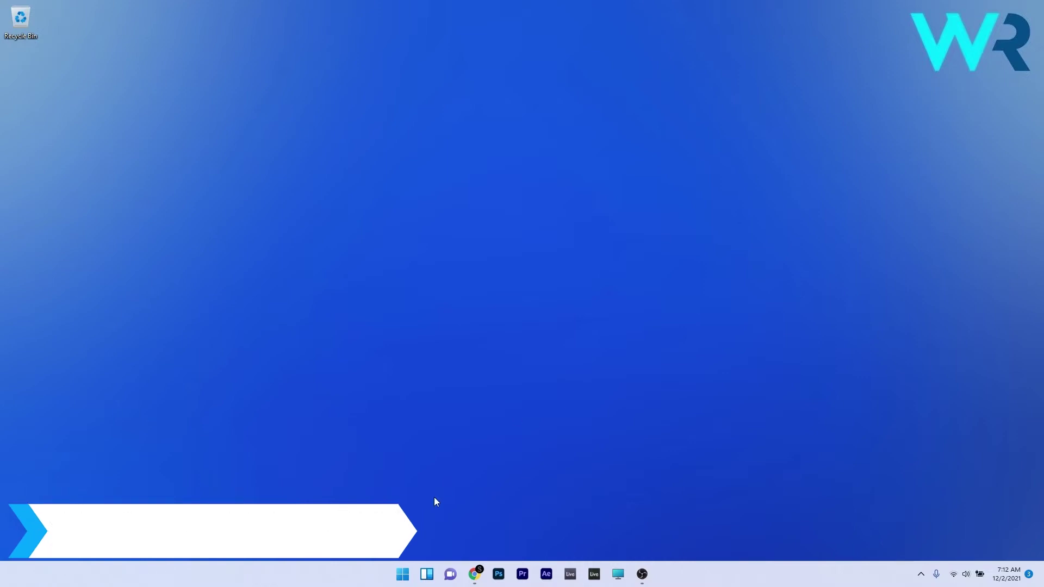
Launch Windows Settings from Start and go to the Clipboard page under System.
click(402, 573)
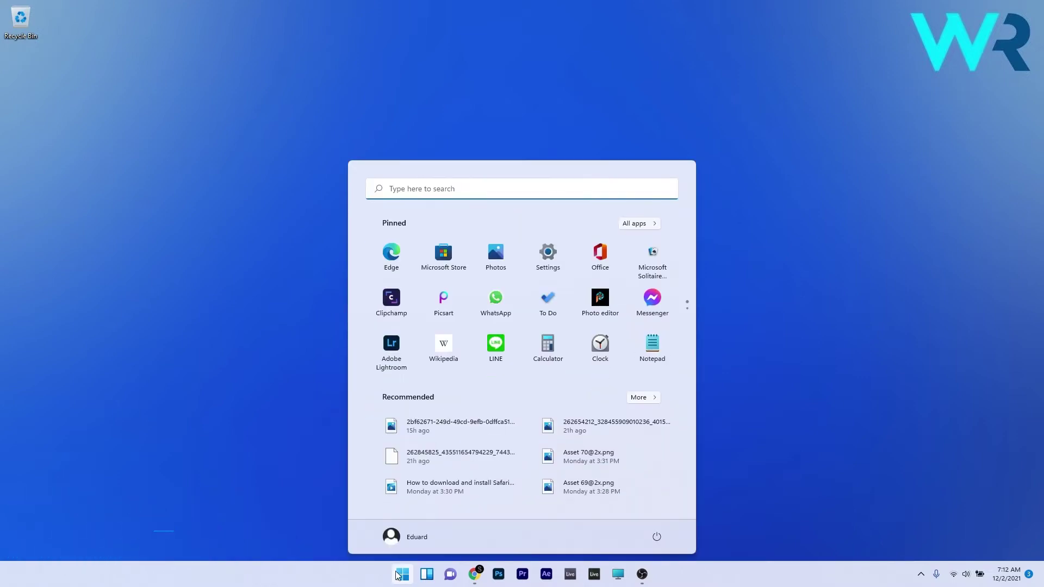
click(548, 253)
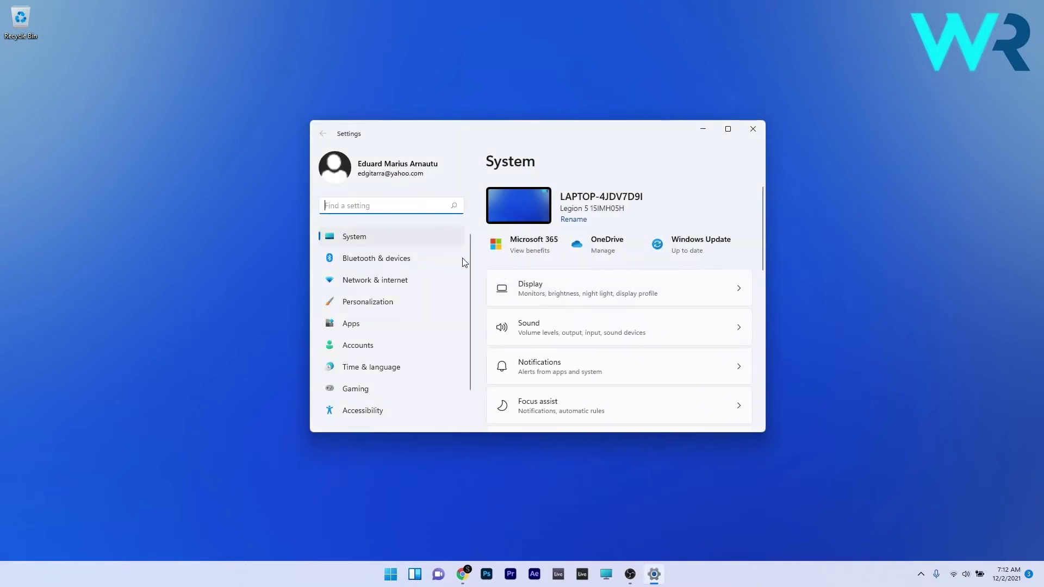
click(370, 240)
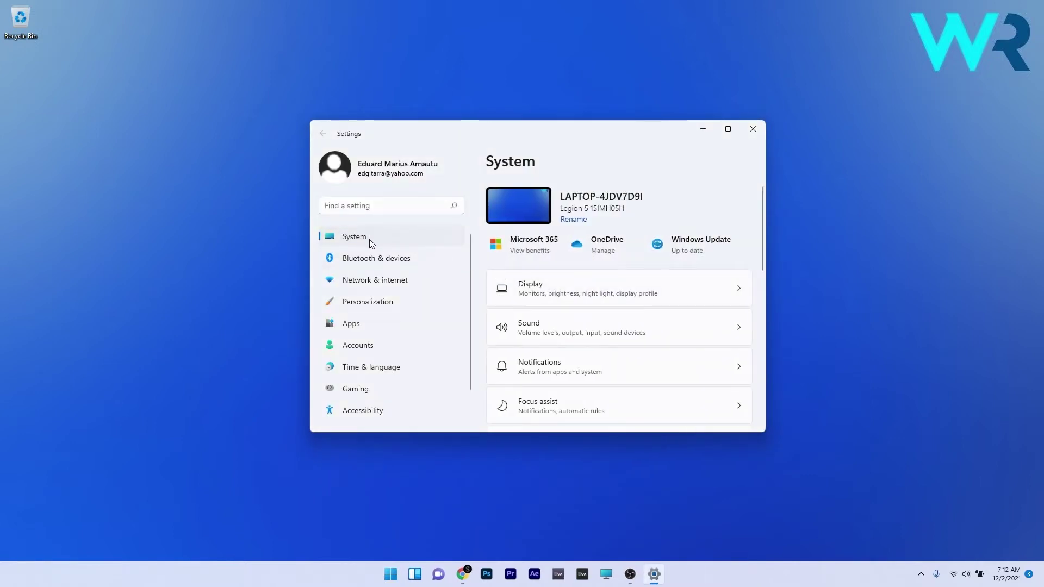
scroll(592, 296, down, 5)
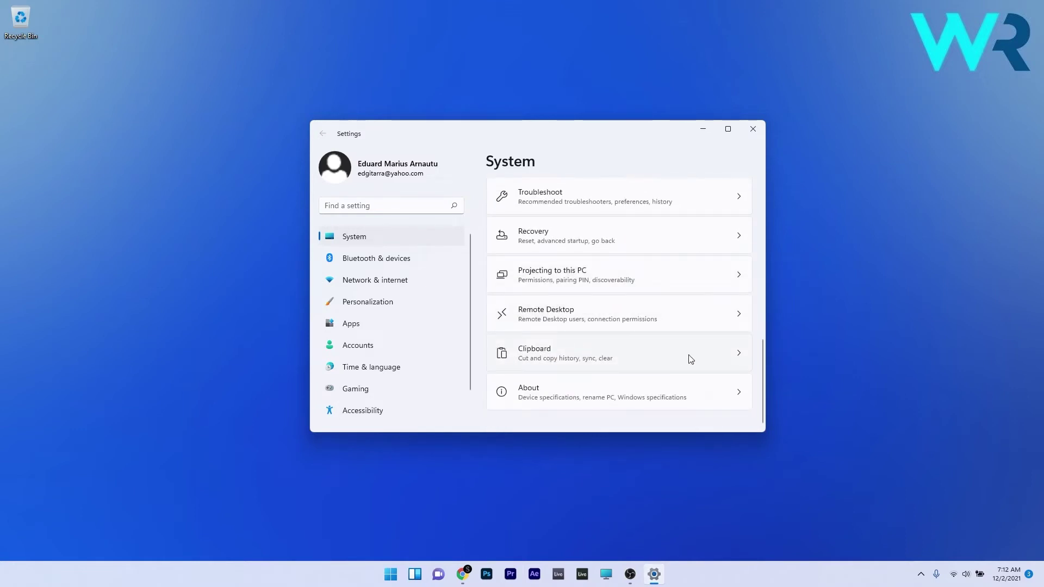
click(691, 359)
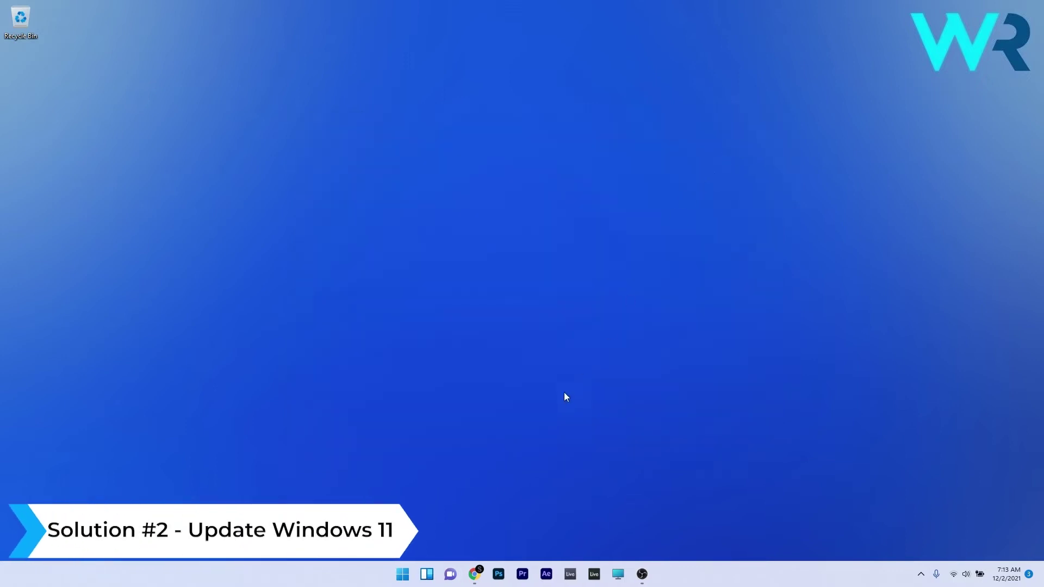
Run Check for updates on the Windows Update page of Settings.
click(402, 574)
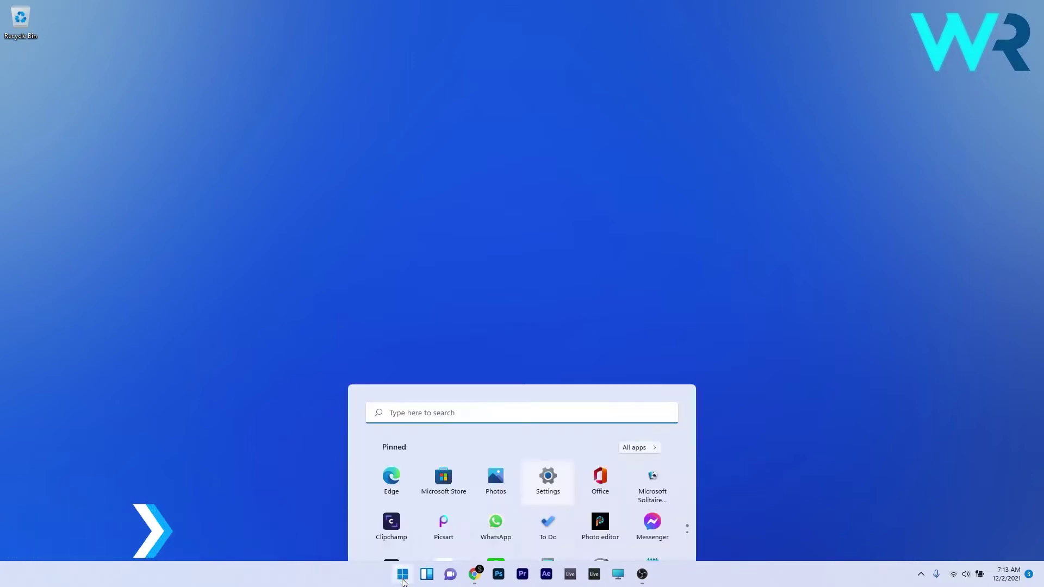
click(549, 256)
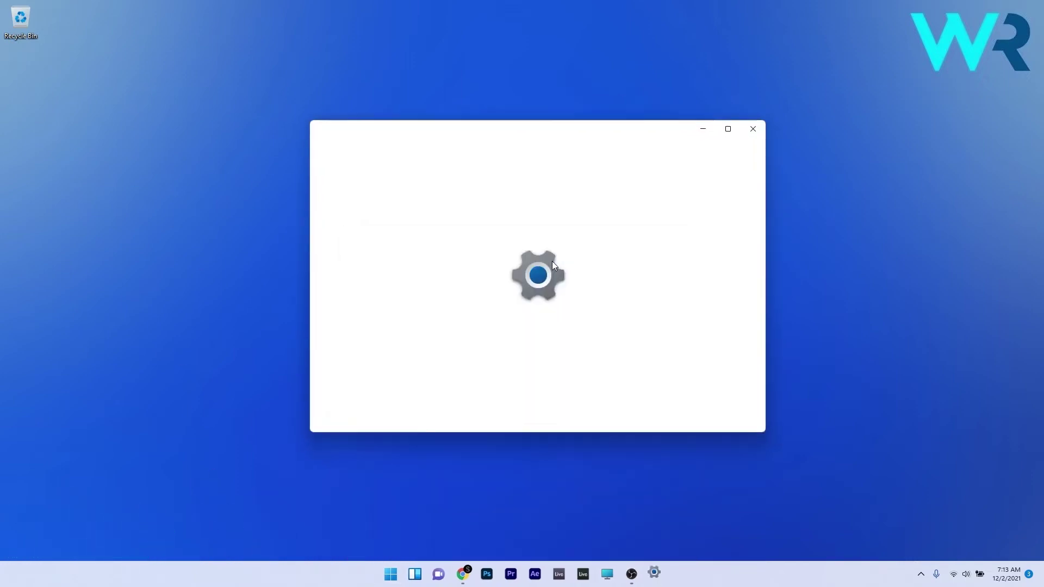
scroll(410, 299, down, 2)
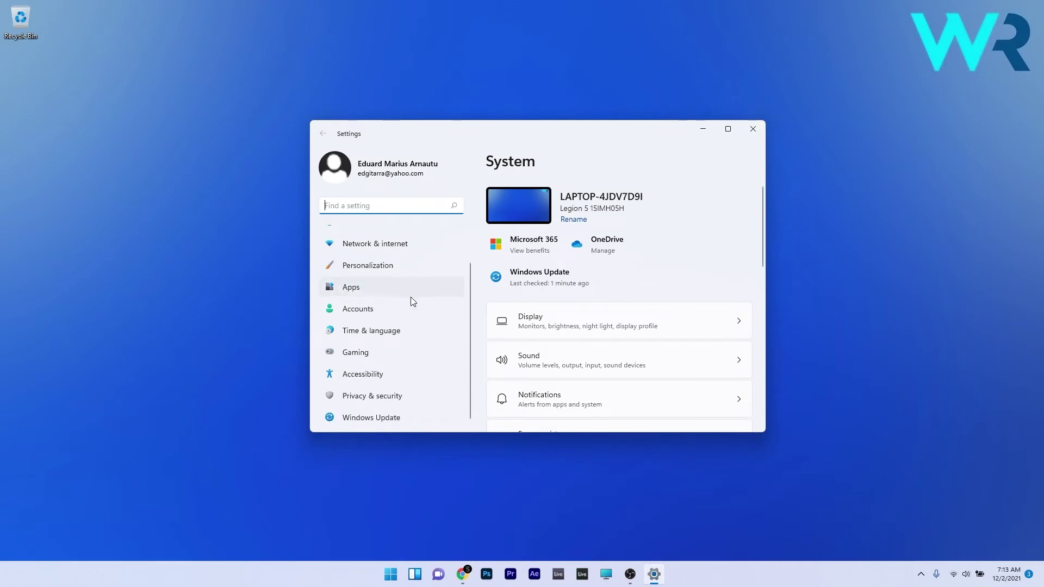
click(404, 422)
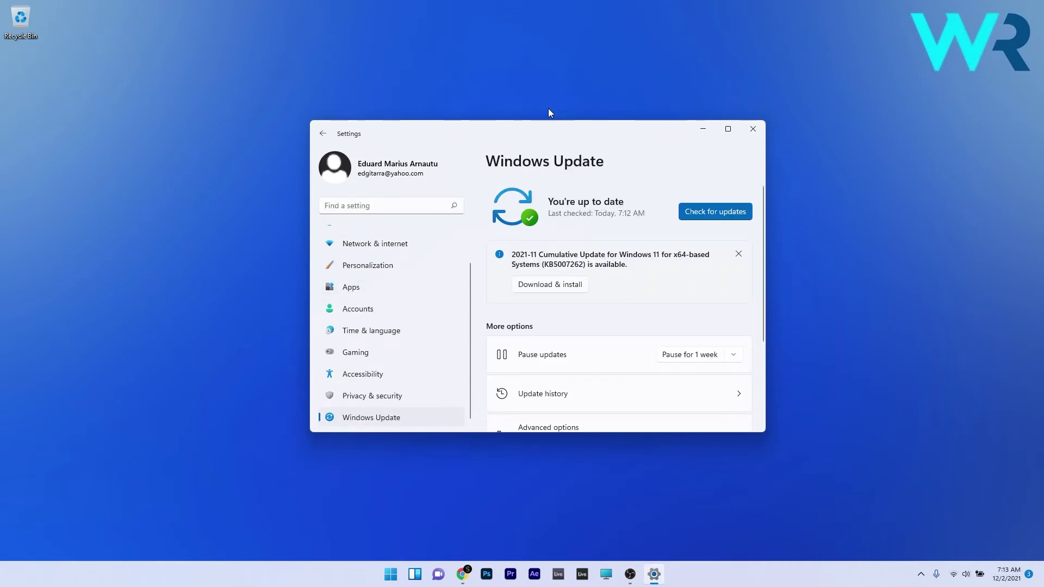
click(721, 209)
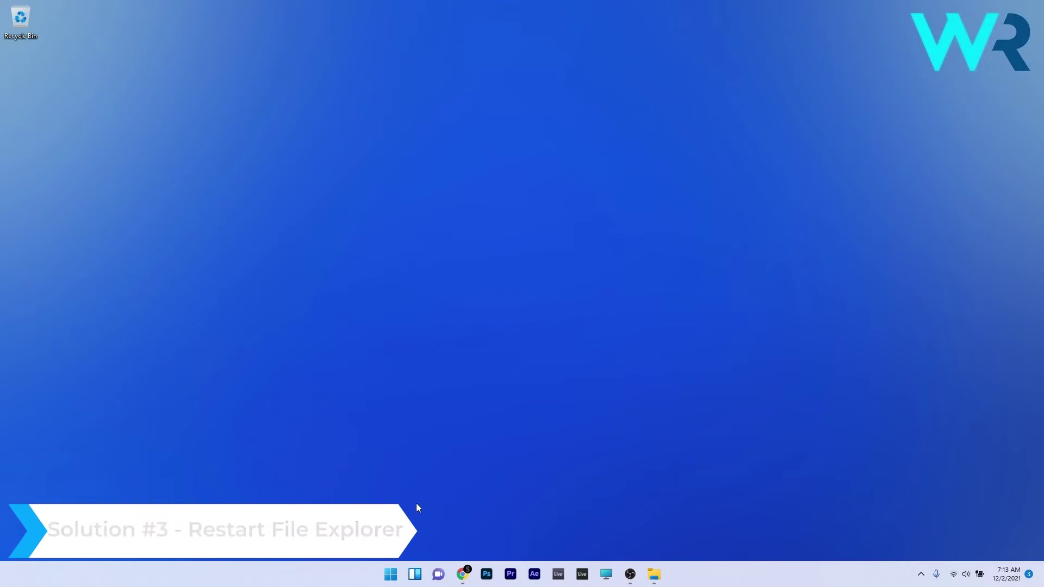
Restart the Windows Explorer process from Task Manager, reached through the Start right-click menu.
right_click(390, 574)
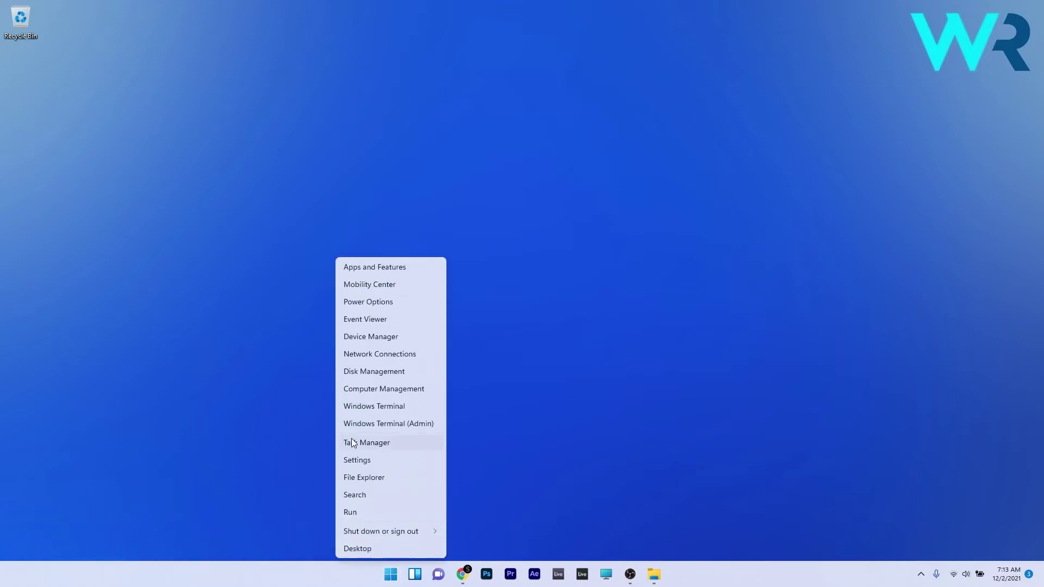
click(410, 447)
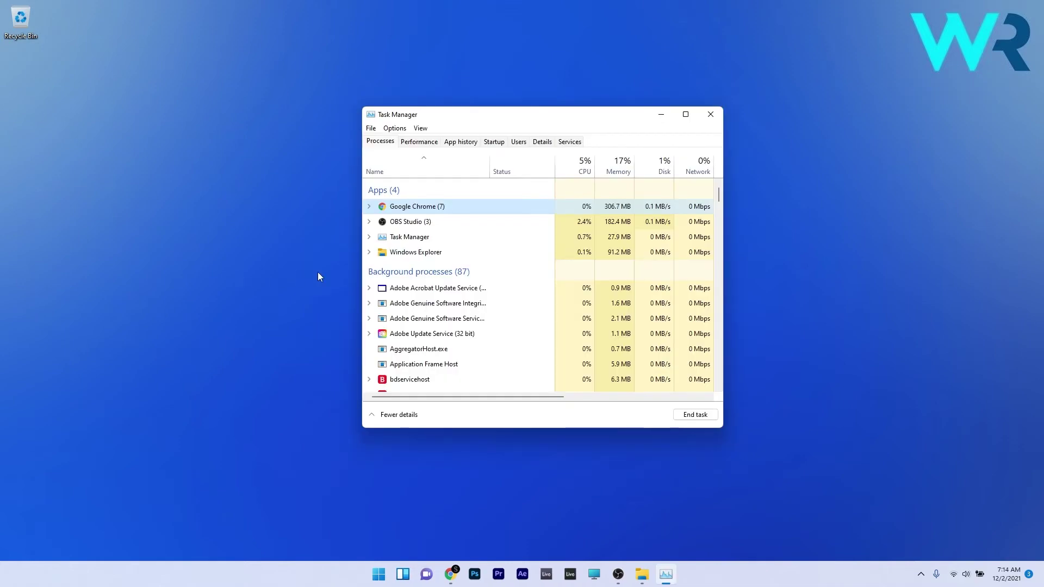
right_click(441, 257)
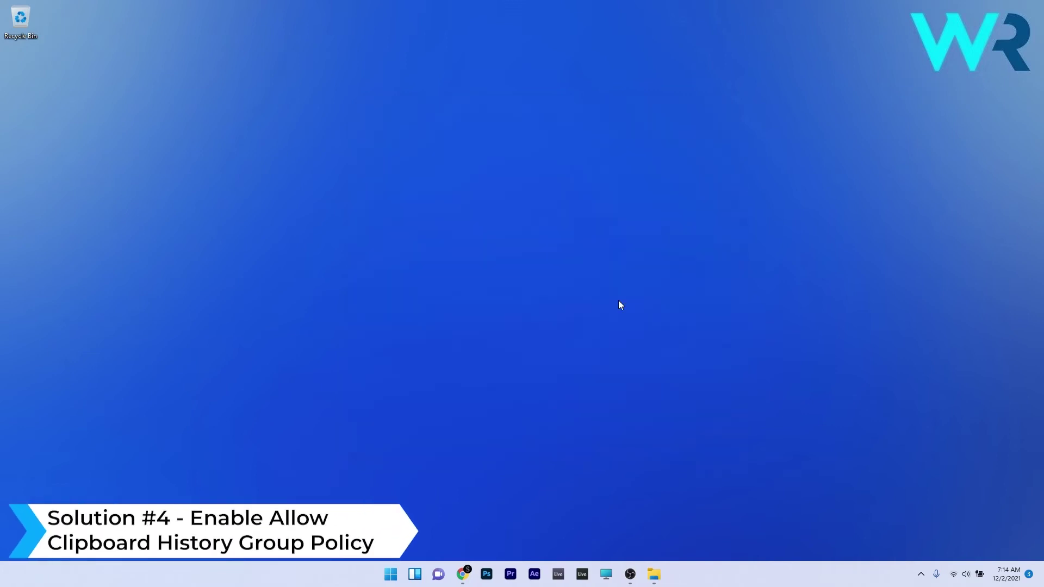
Launch the Local Group Policy Editor by searching gpedit.msc from Start.
click(395, 579)
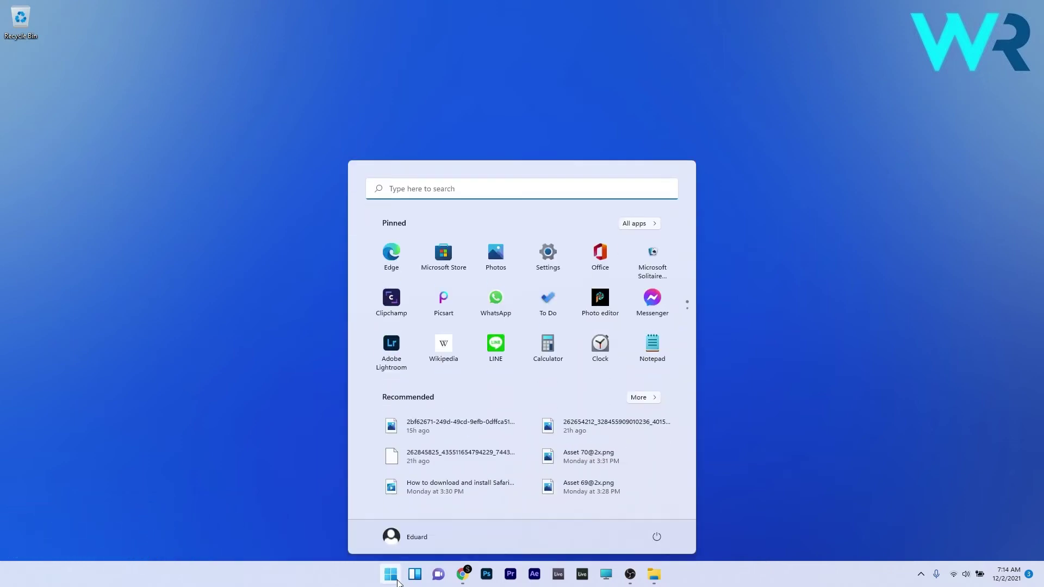
text(gpedit.msc)
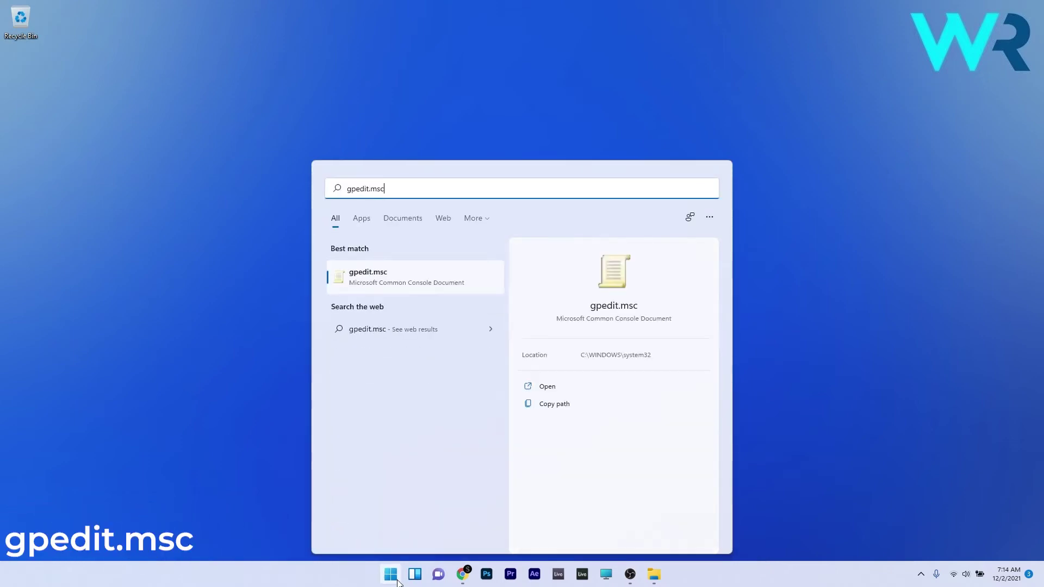
click(383, 282)
Center the editor window and expand Computer Configuration > Administrative Templates > System.
drag(175, 256, 205, 249)
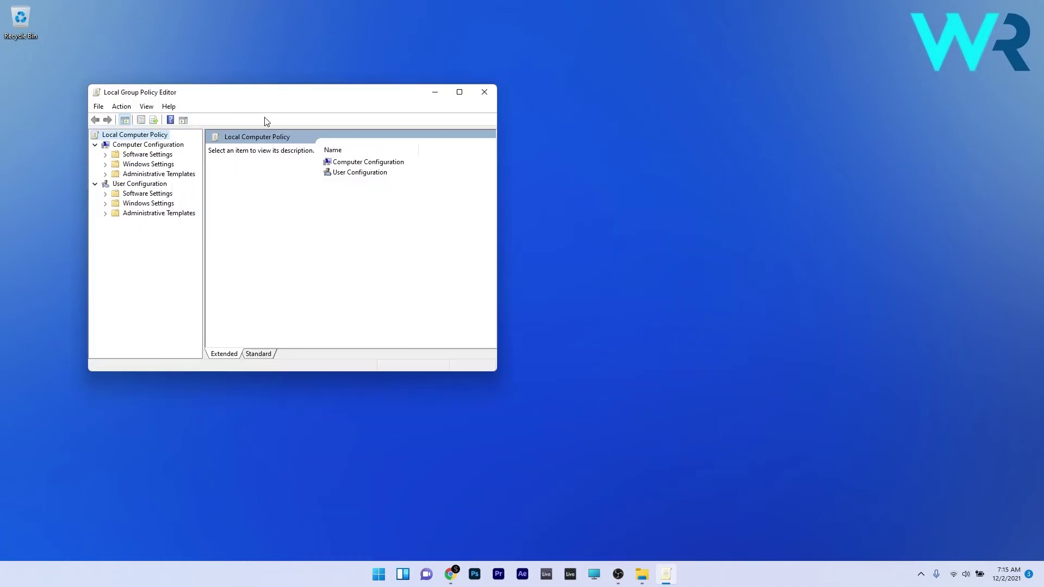
drag(280, 92, 446, 116)
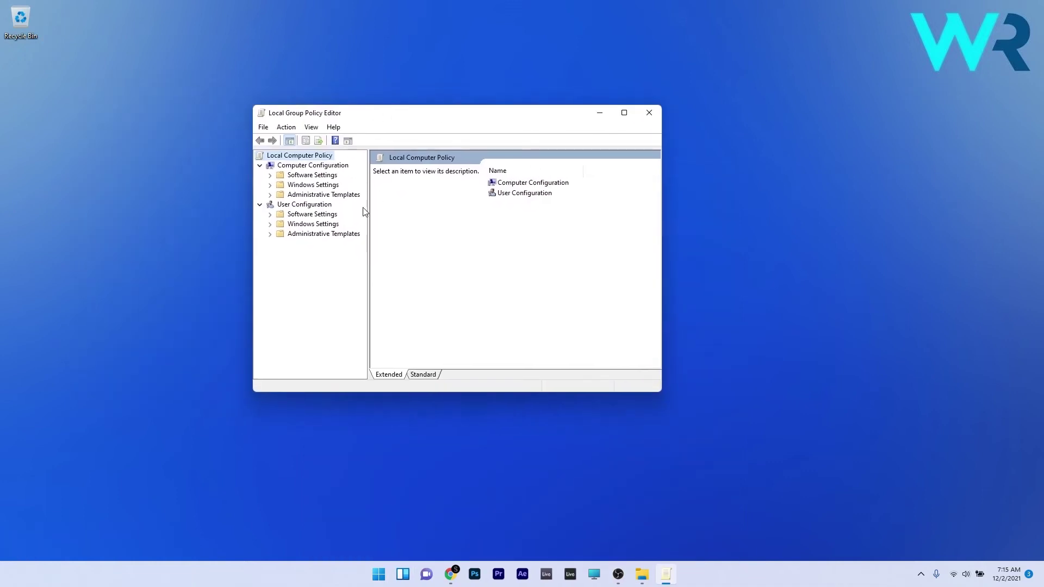
click(346, 195)
click(309, 167)
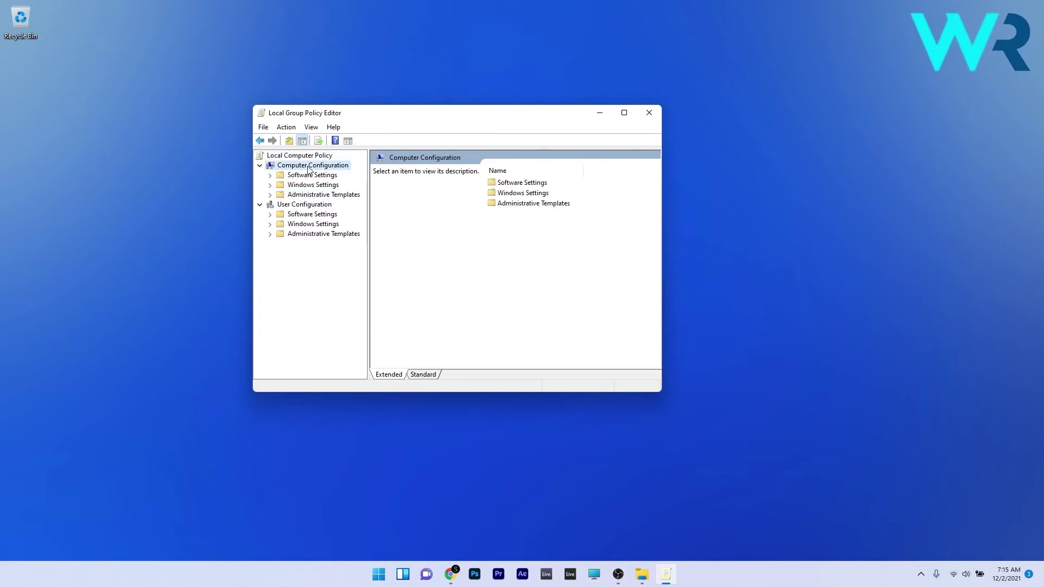
double_click(321, 196)
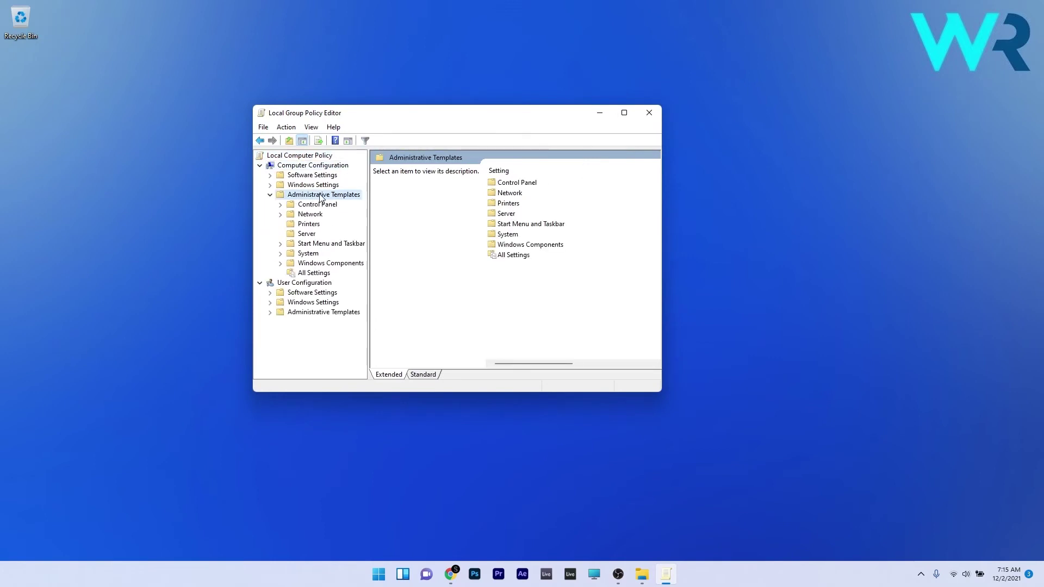
double_click(308, 253)
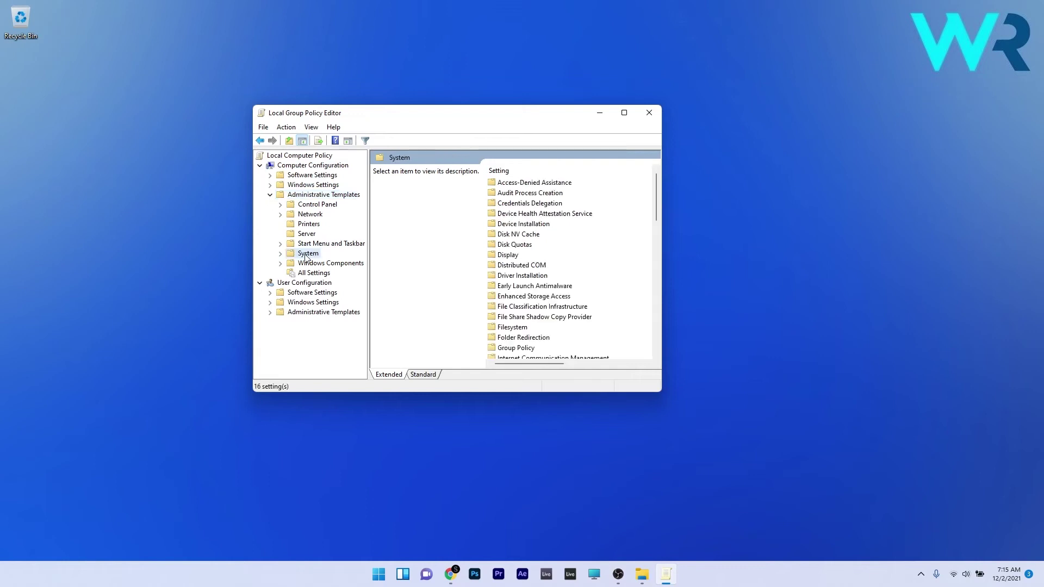
scroll(322, 260, down, 5)
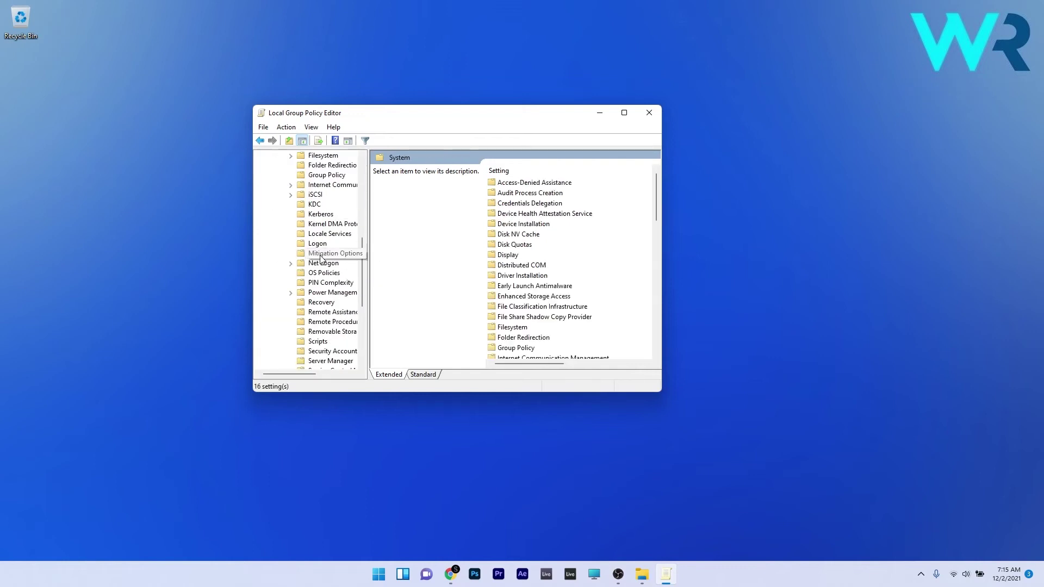
Set the Allow Clipboard History policy under OS Policies to Enabled.
click(324, 273)
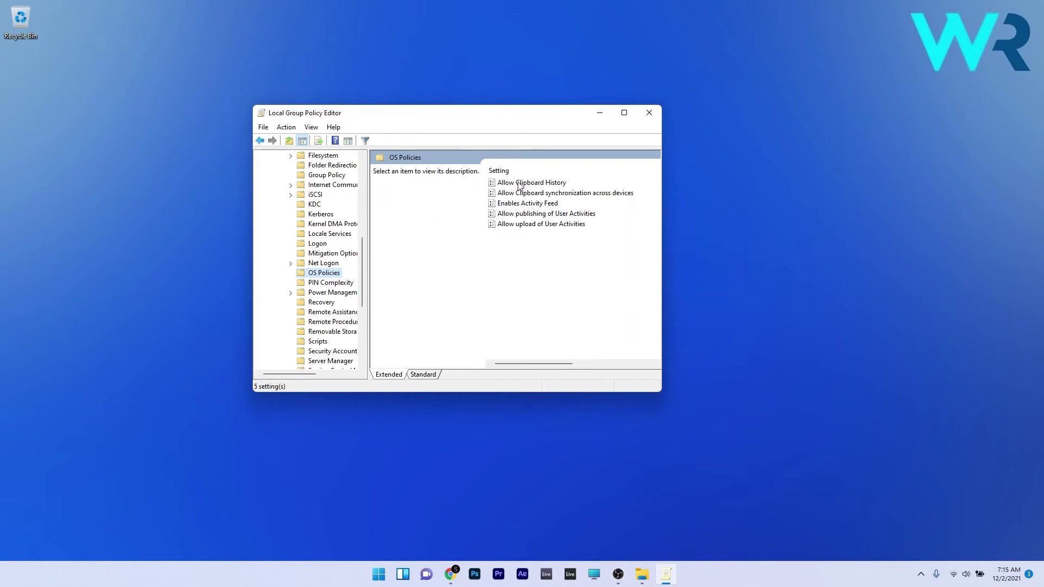
click(556, 187)
double_click(557, 186)
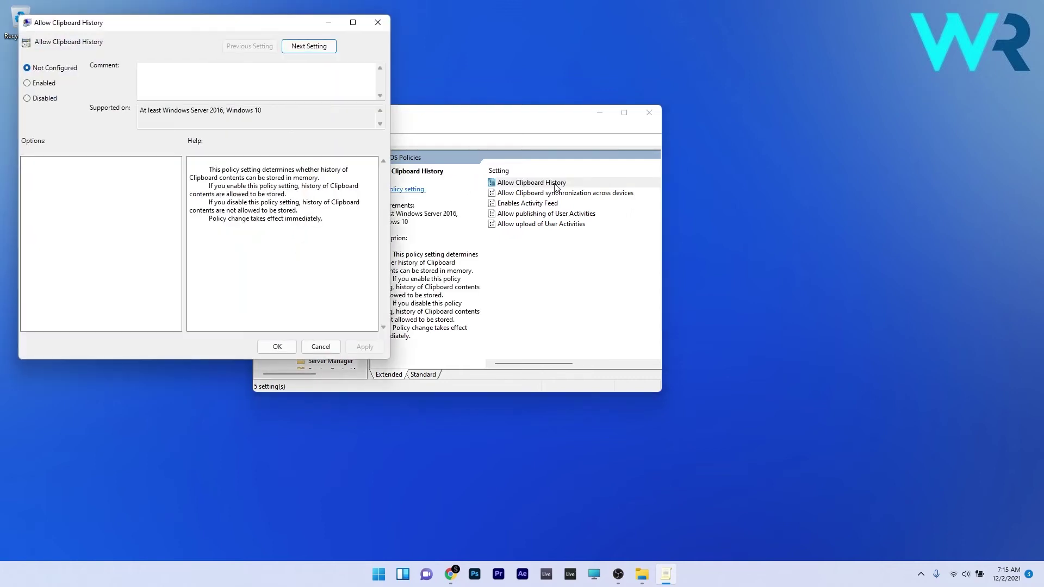
click(27, 84)
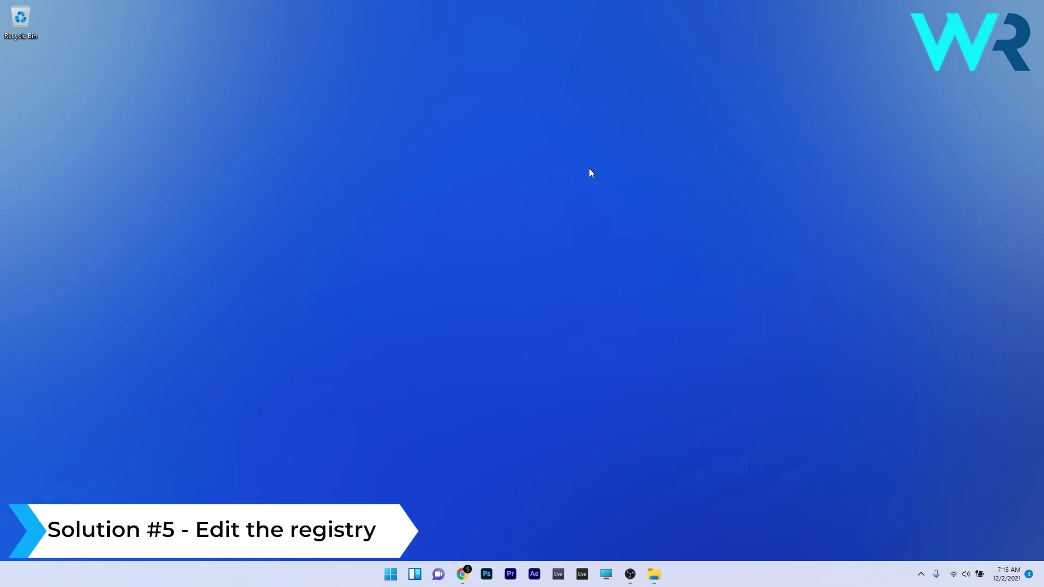
Launch Registry Editor by searching regedit from Start.
click(390, 574)
text(regedit)
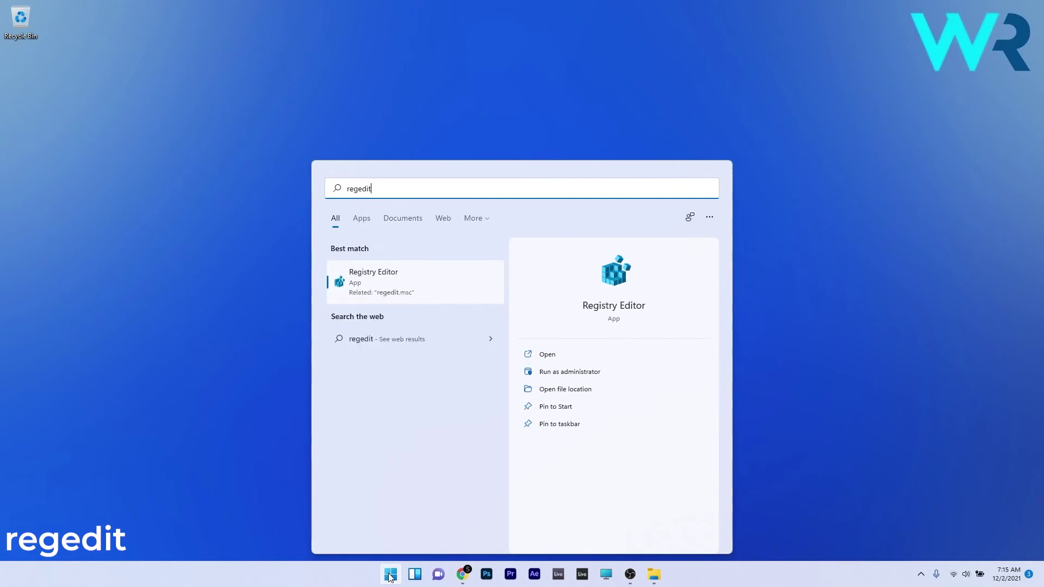
click(430, 275)
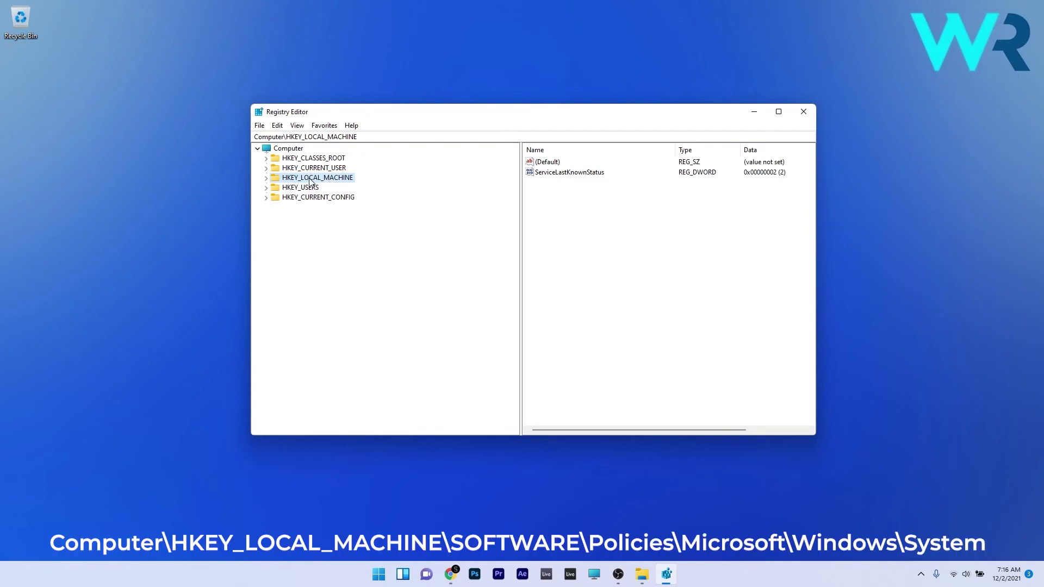
Navigate the key tree to HKEY_LOCAL_MACHINE\SOFTWARE\Policies\Microsoft\Windows\System.
double_click(312, 179)
double_click(315, 234)
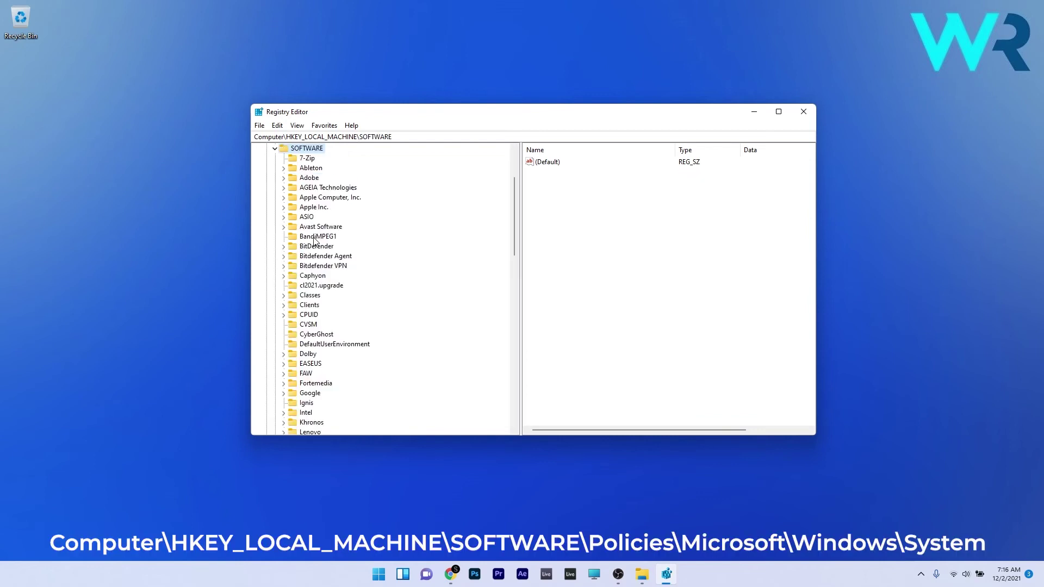
scroll(316, 246, down, 8)
scroll(320, 257, down, 2)
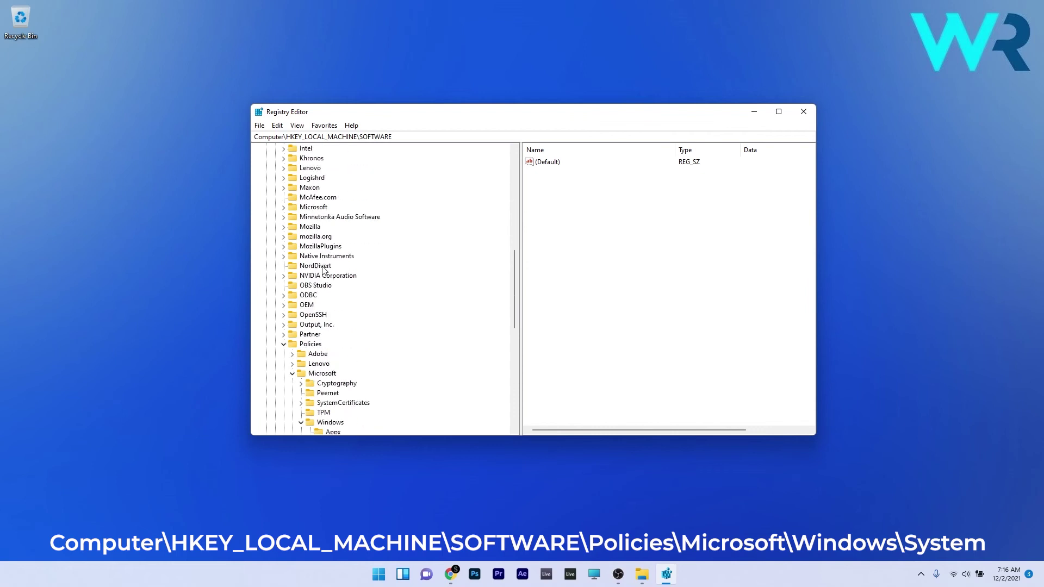
scroll(323, 269, down, 2)
click(311, 287)
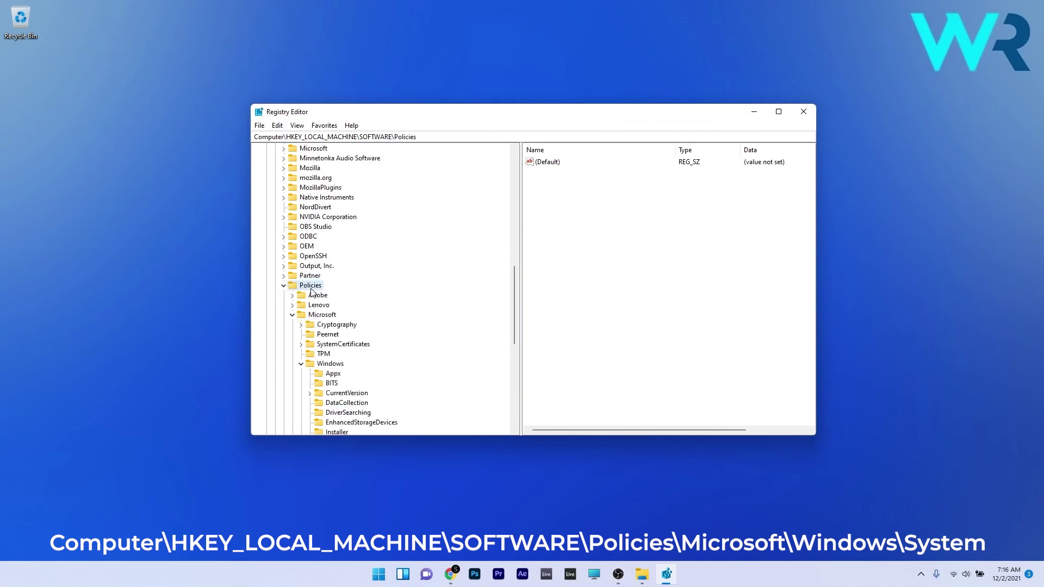
scroll(311, 292, down, 2)
click(323, 258)
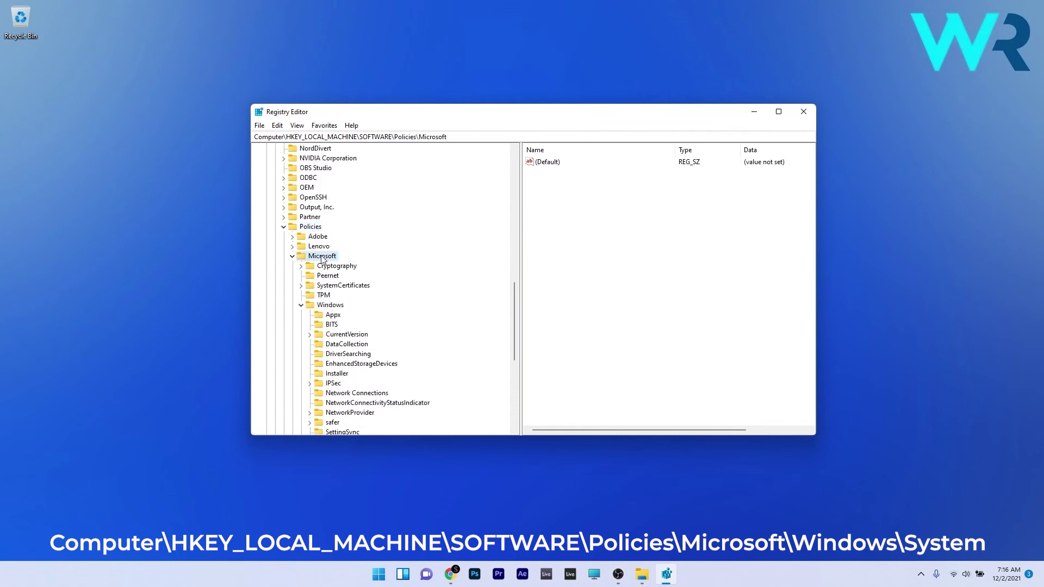
click(333, 306)
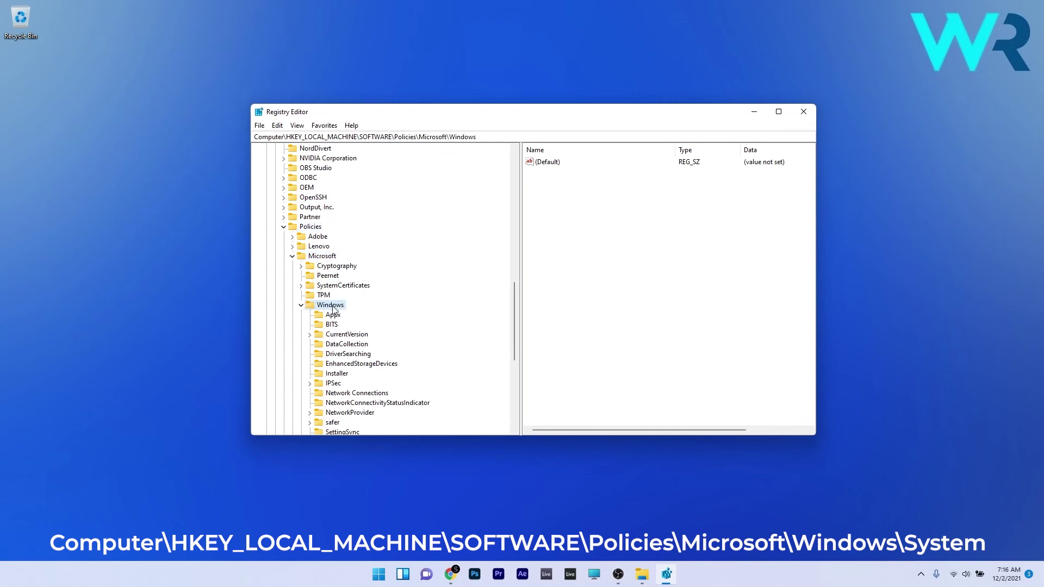
scroll(334, 309, down, 3)
click(339, 359)
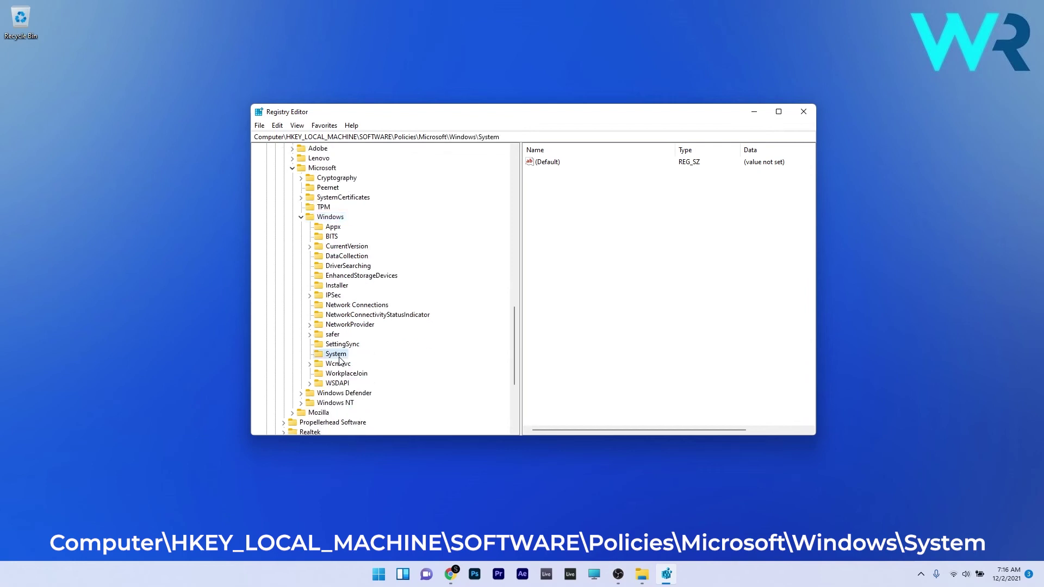
Create a 32-bit DWORD named AllowClipboardHistory in the System key with data 1.
right_click(594, 251)
mouse_move(620, 255)
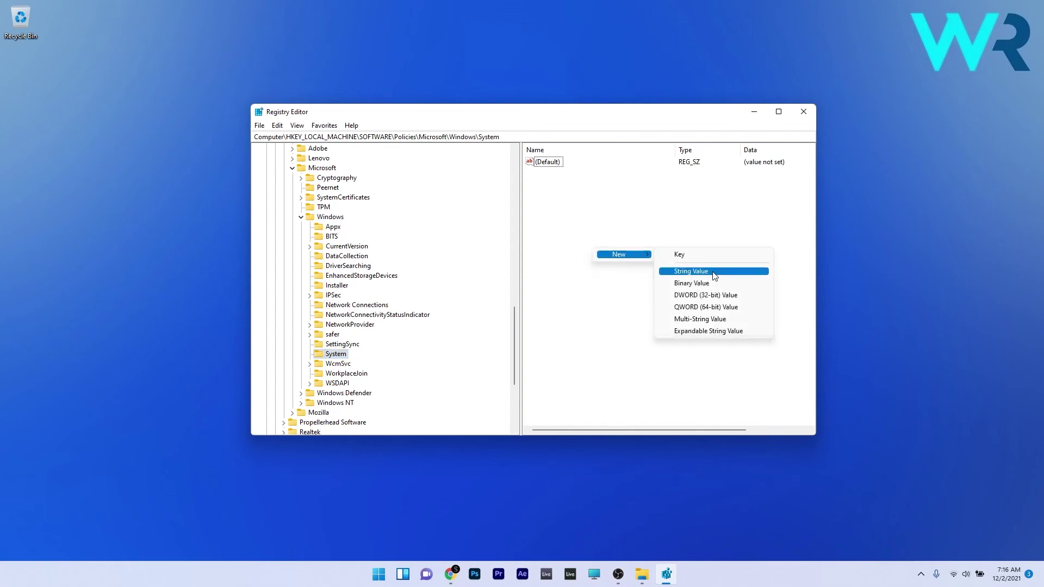
click(715, 295)
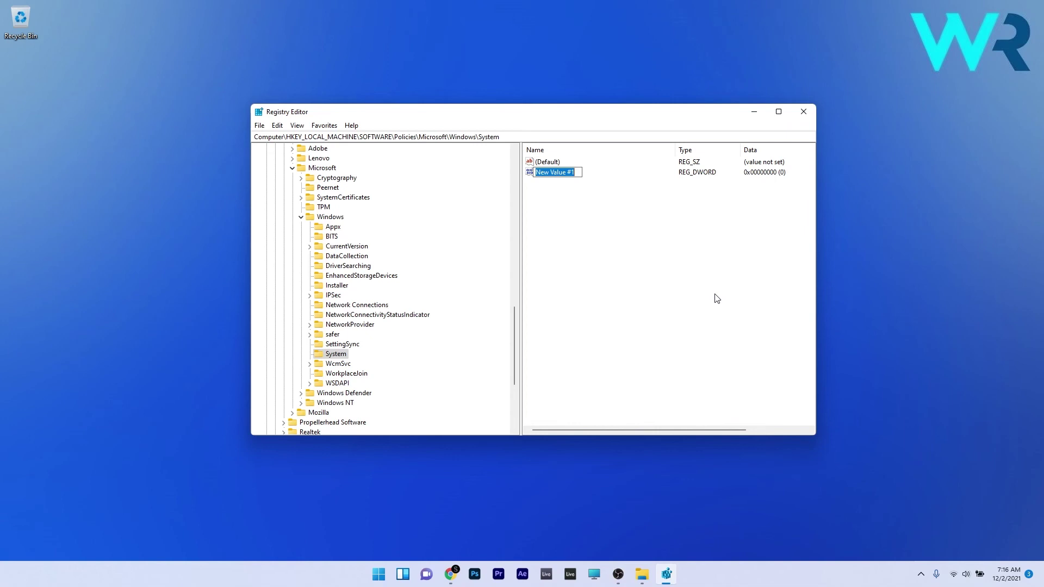
text(AllowClipboardHistory)
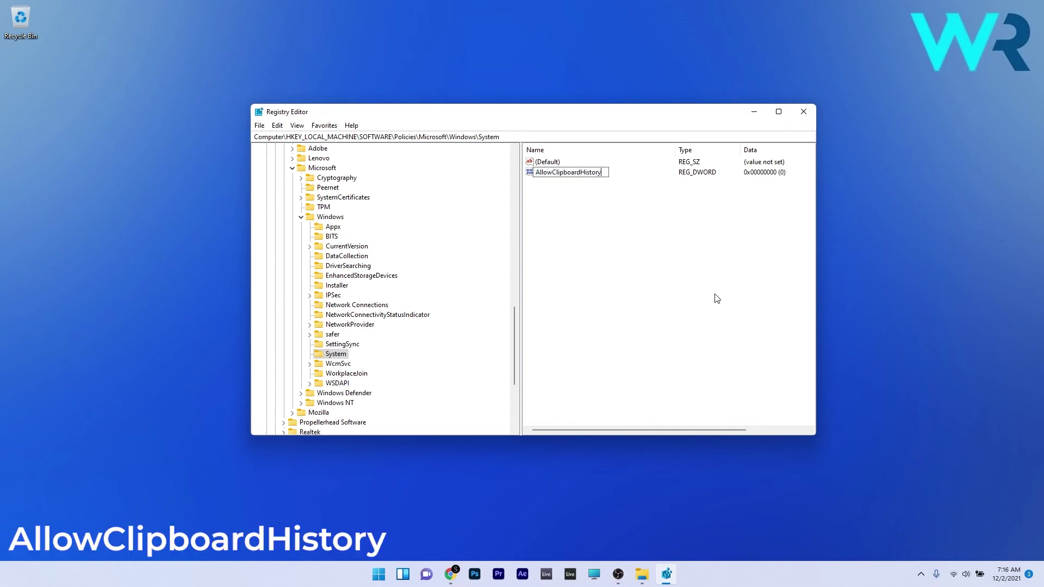
key(Return)
double_click(577, 173)
text(1)
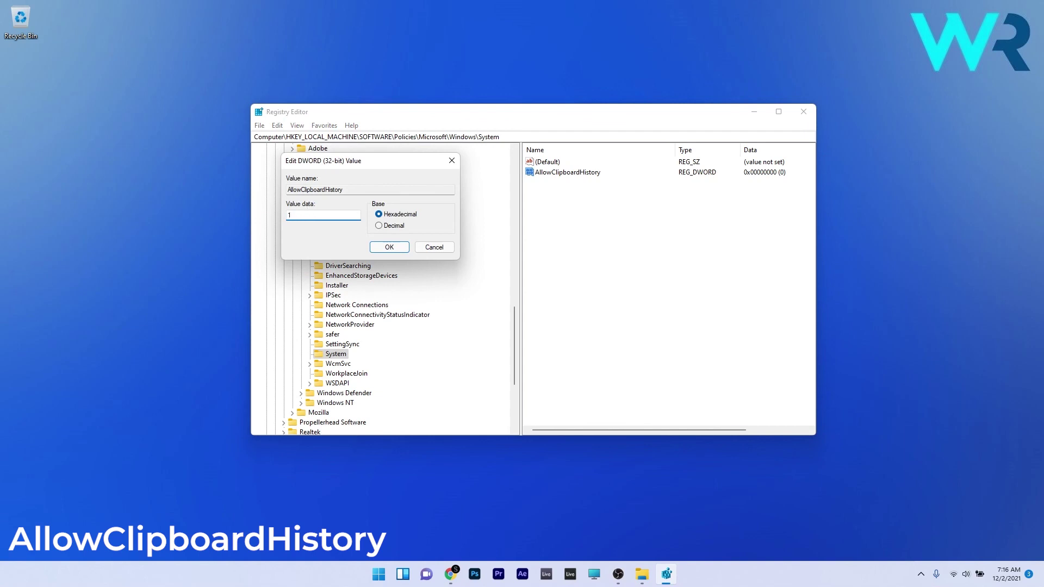
click(389, 247)
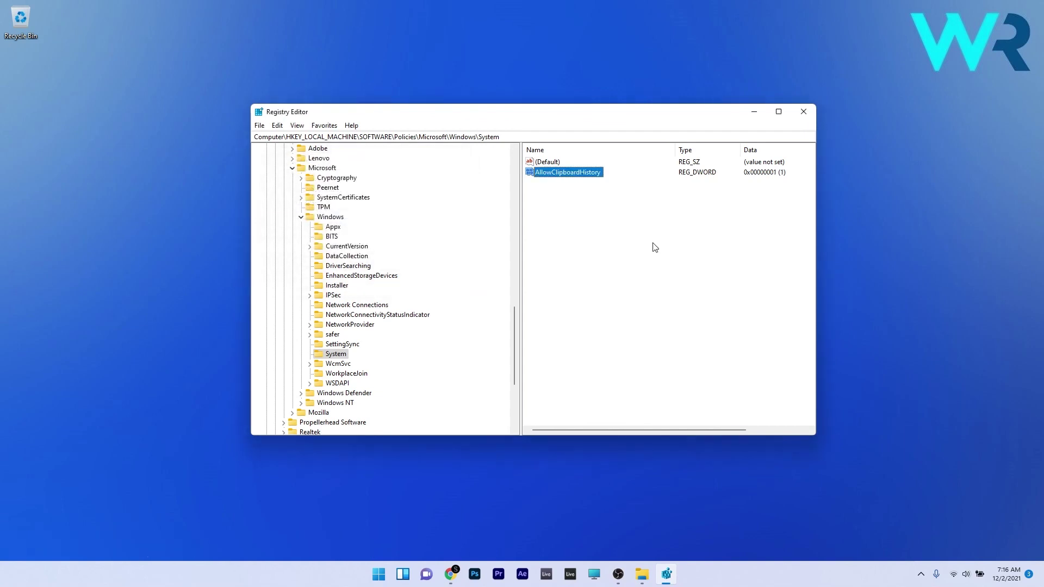